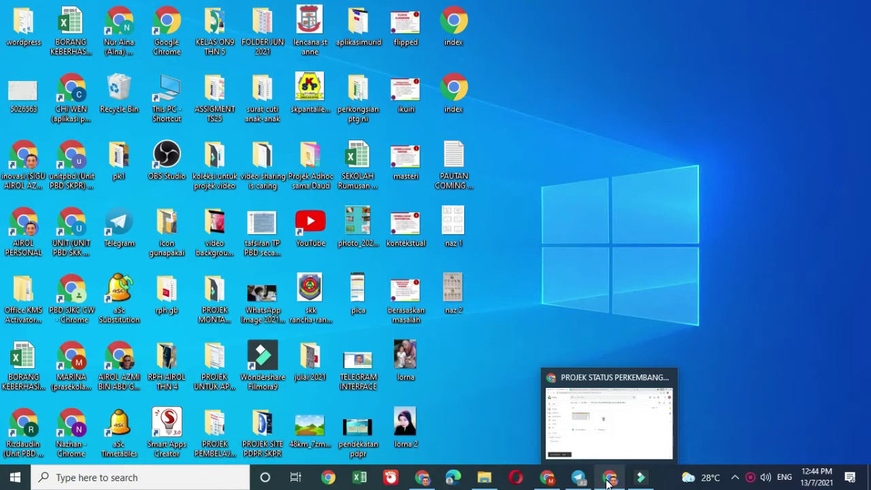
Switch to Google Drive, share the PROJEK STATUS PERKEMBANGAN MURID PRA folder with anyone with the link as viewer, and copy its link
left_click(607, 480)
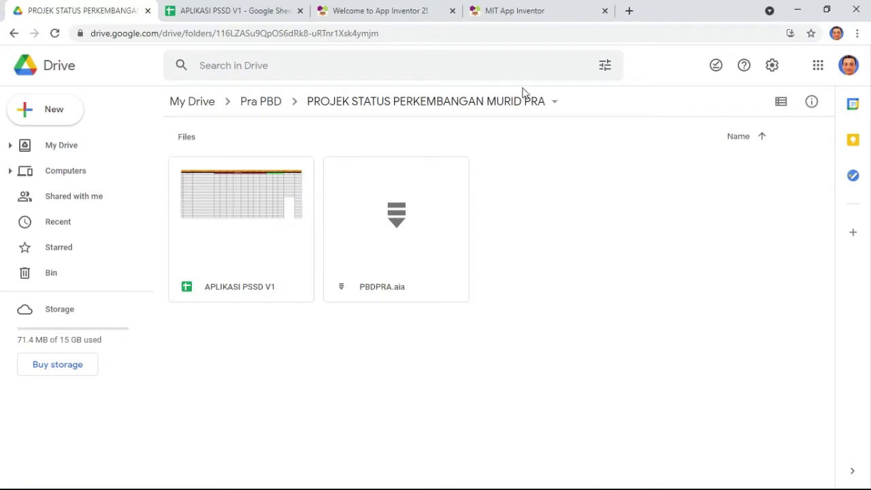
left_click(556, 108)
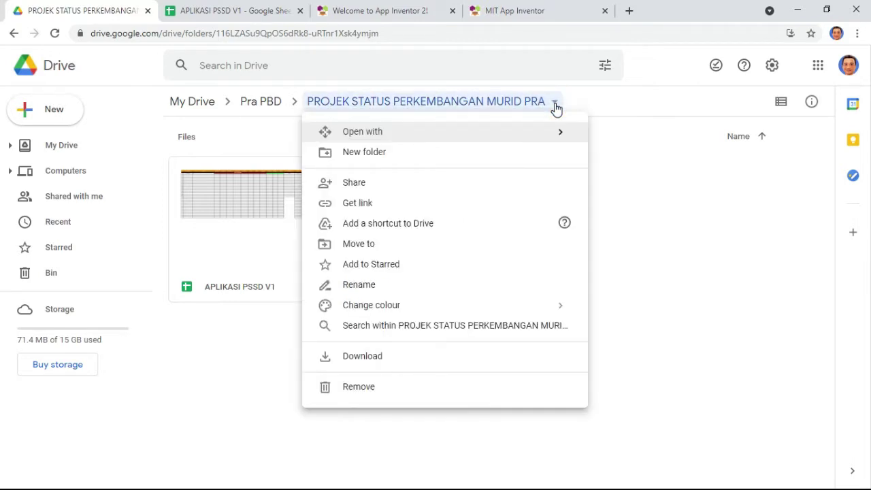
left_click(429, 187)
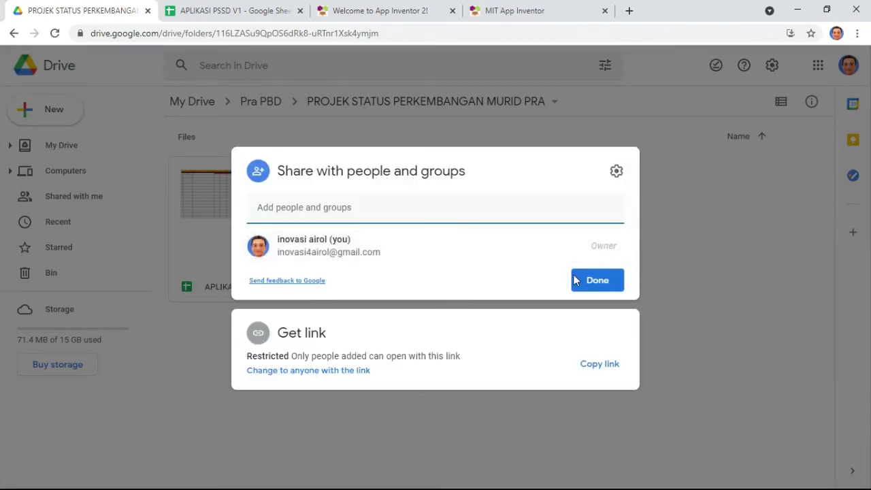
left_click(326, 372)
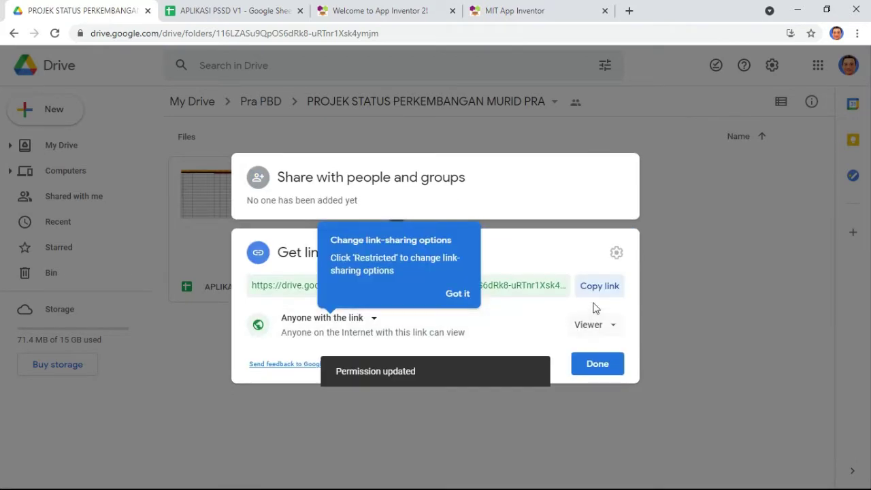
left_click(586, 364)
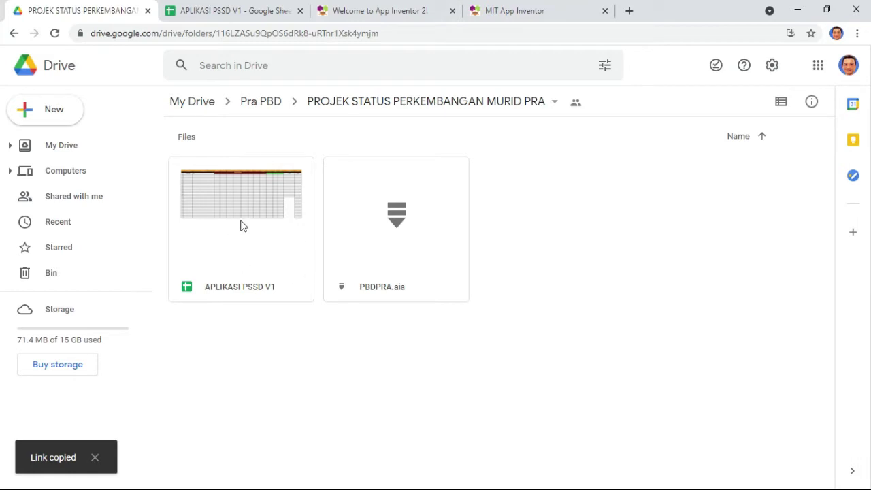
Look over the APLIKASI PSSD V1 spreadsheet and locate the Web1 URL text block in the App Inventor project PSSDV1
left_click(200, 10)
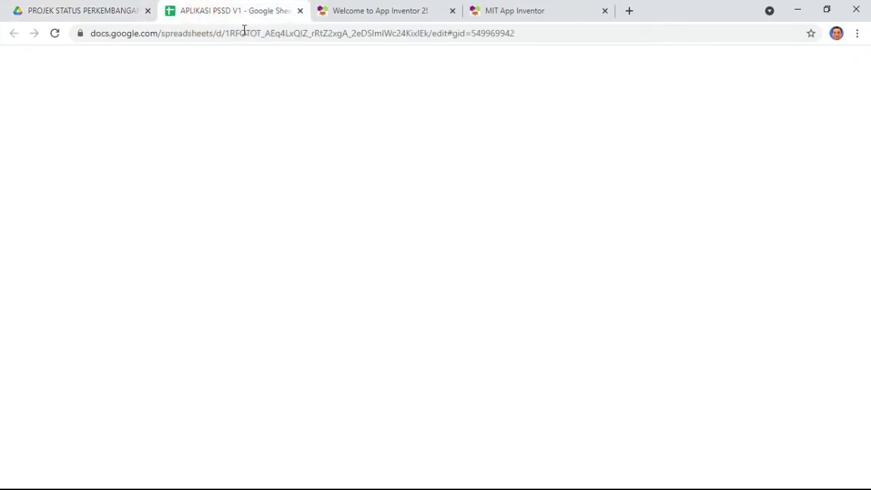
left_click(275, 236)
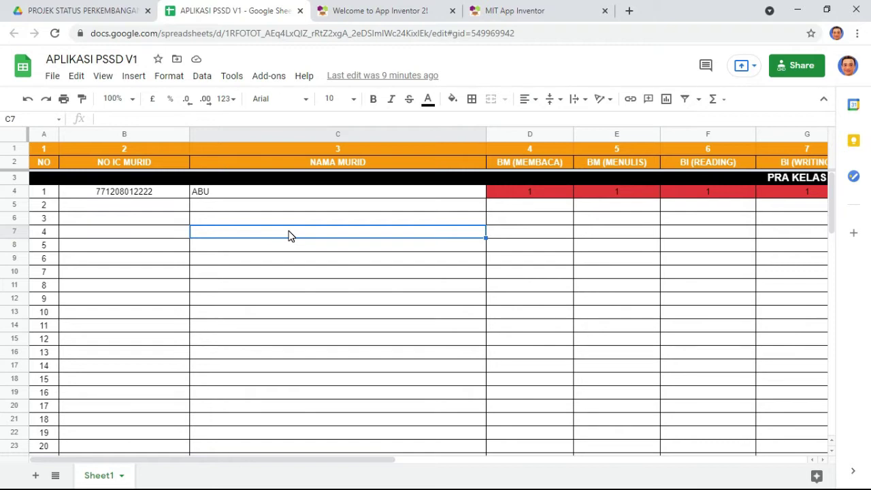
left_click(523, 15)
left_click(189, 12)
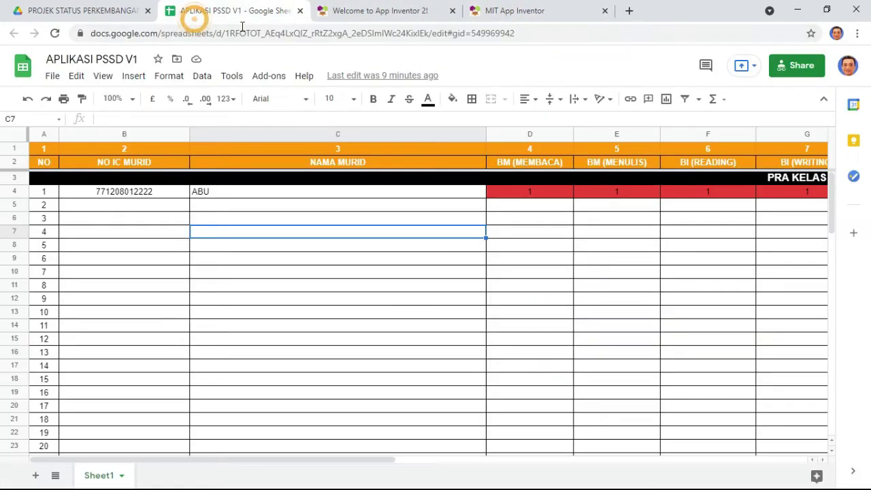
left_click(505, 11)
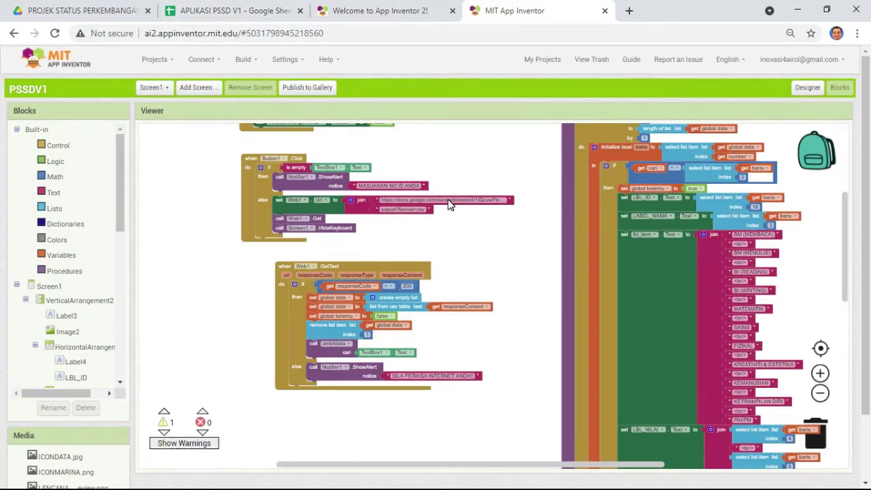
left_click(449, 204)
Check the link-sharing settings of the APLIKASI PSSD V1 spreadsheet
left_click(224, 10)
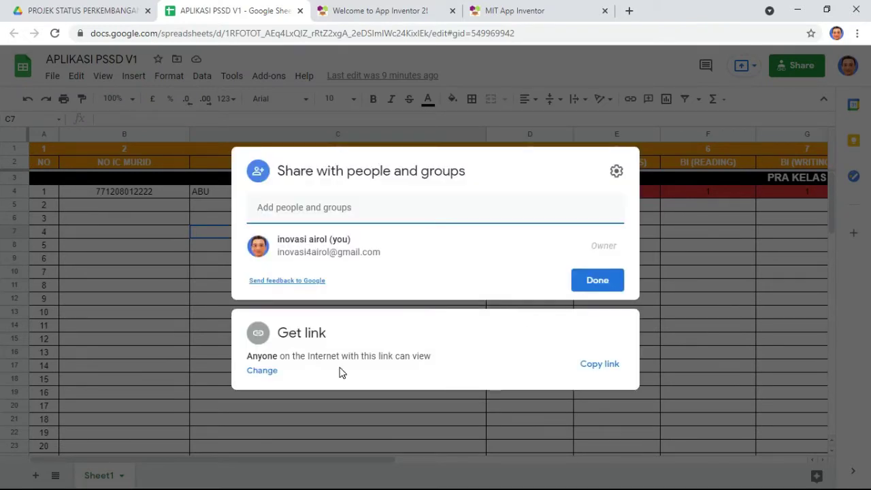
left_click(264, 372)
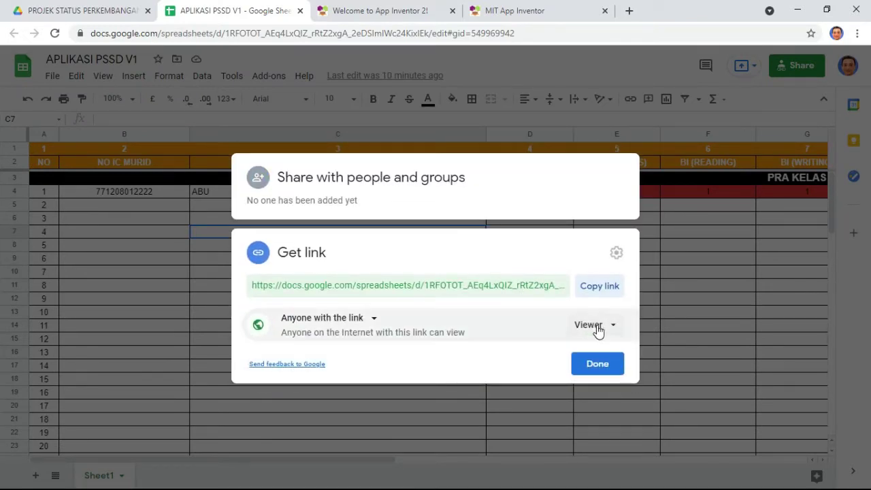
left_click(596, 366)
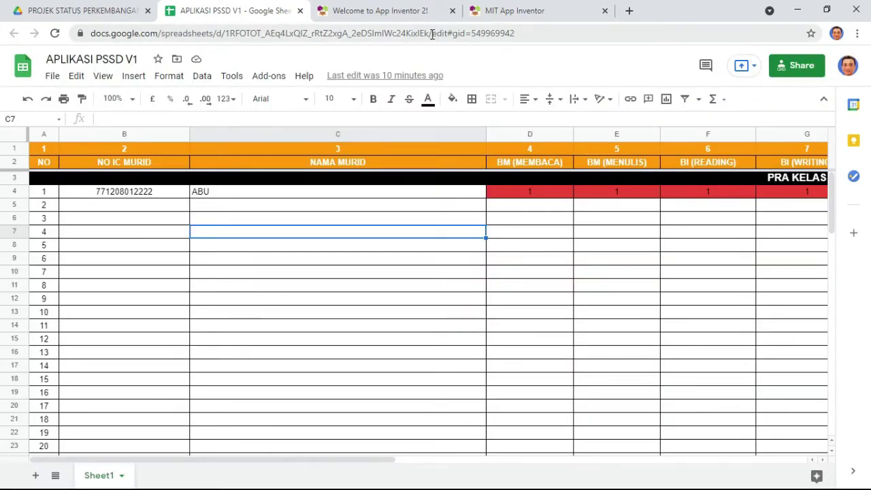
Copy the spreadsheet's address up to the slash before "edit" and replace the first text in the Web1 URL join block with it
left_click_drag(432, 34, 58, 36)
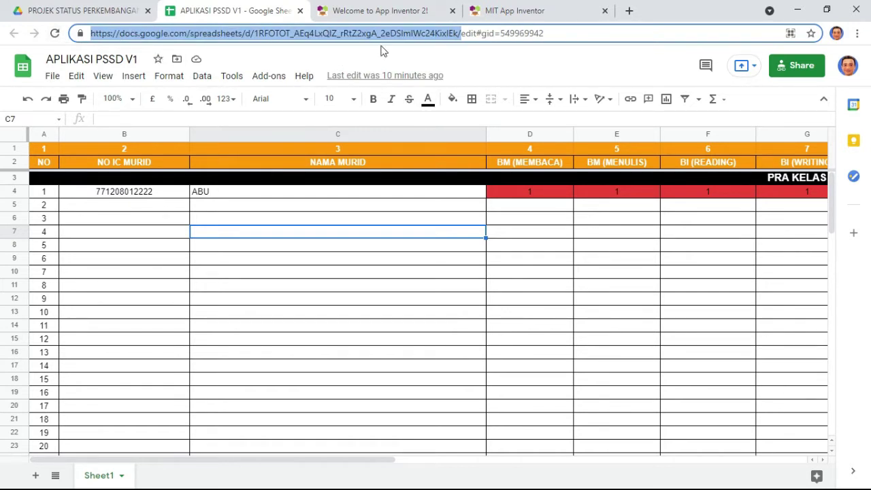
left_click(500, 8)
key("BackSpace")
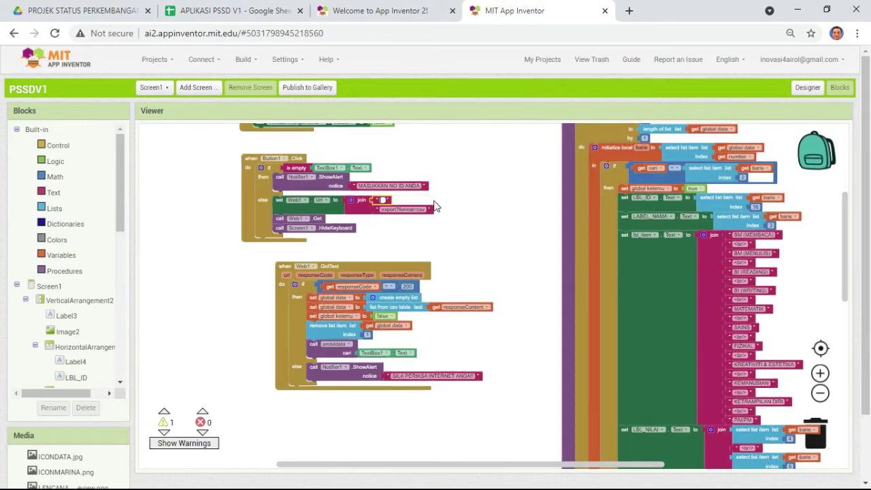
left_click(383, 199)
key("ctrl+v")
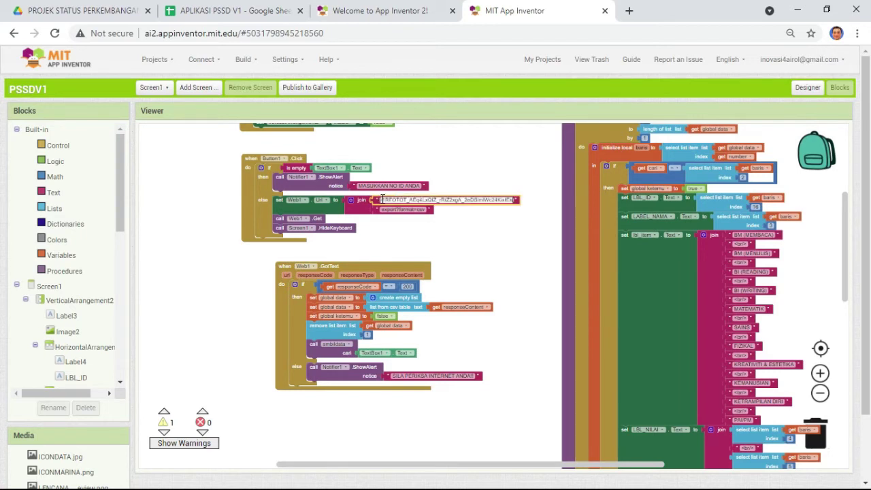
right_click(422, 199)
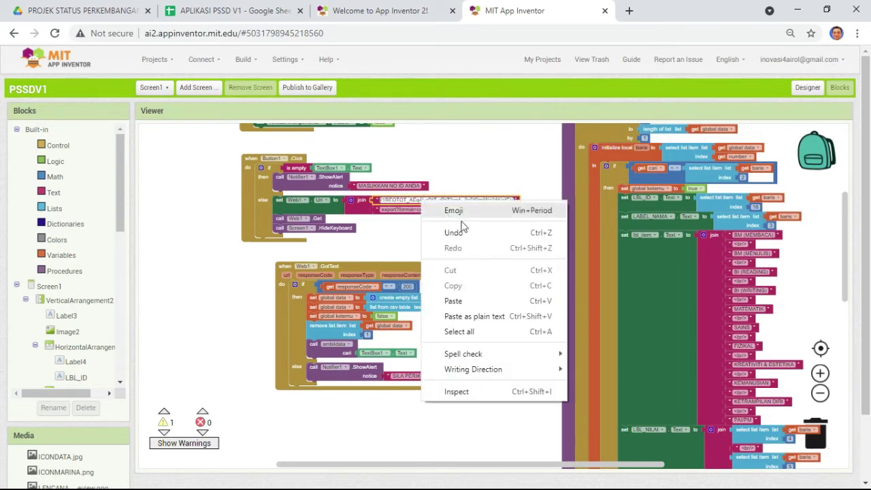
left_click(488, 177)
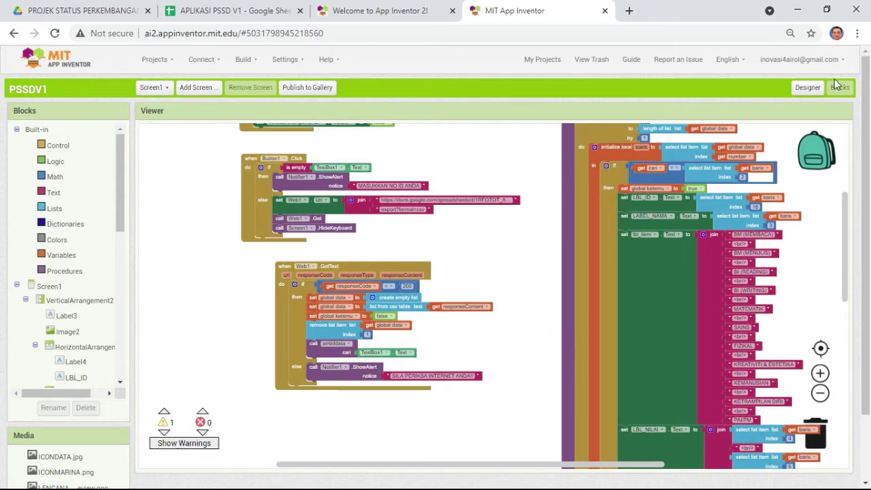
Switch to the Designer view and turn off TitleVisible for Screen1
left_click(809, 87)
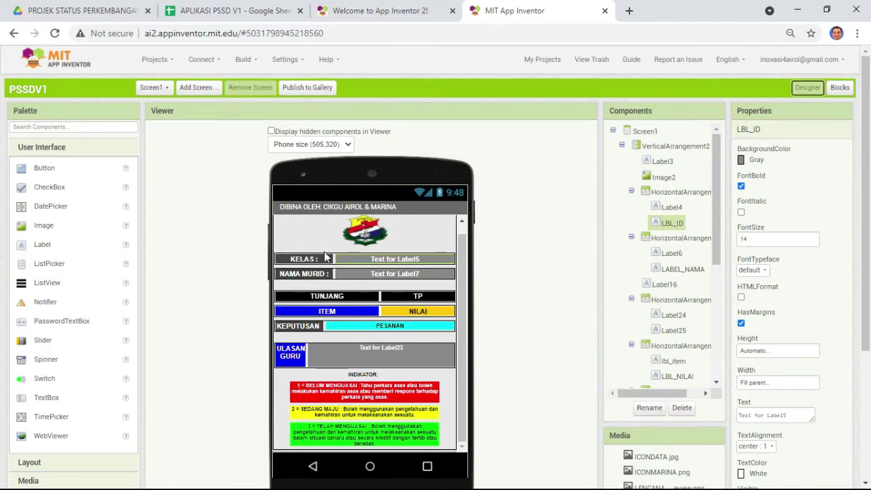
scroll(759, 380, "down", 1)
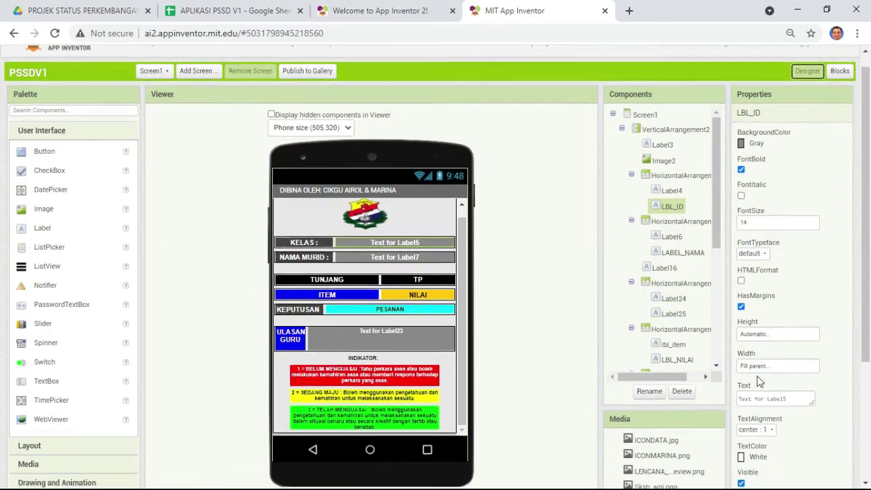
scroll(781, 377, "down", 2)
scroll(627, 176, "up", 3)
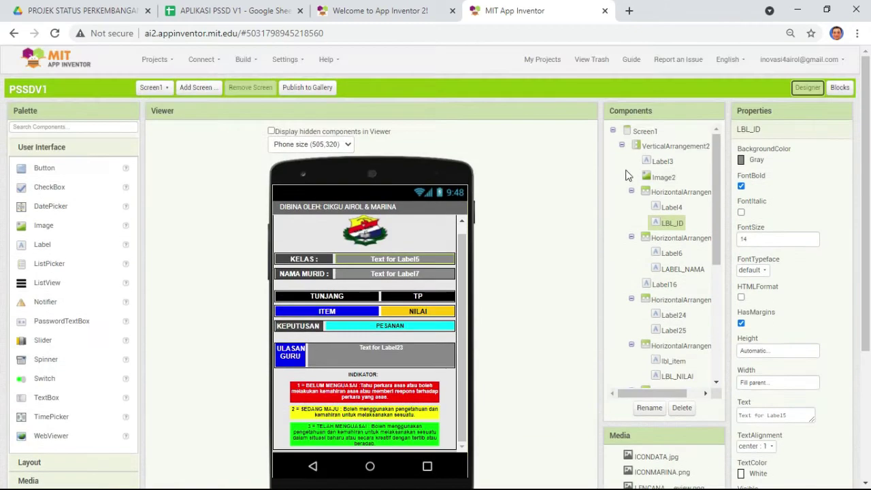
left_click(643, 131)
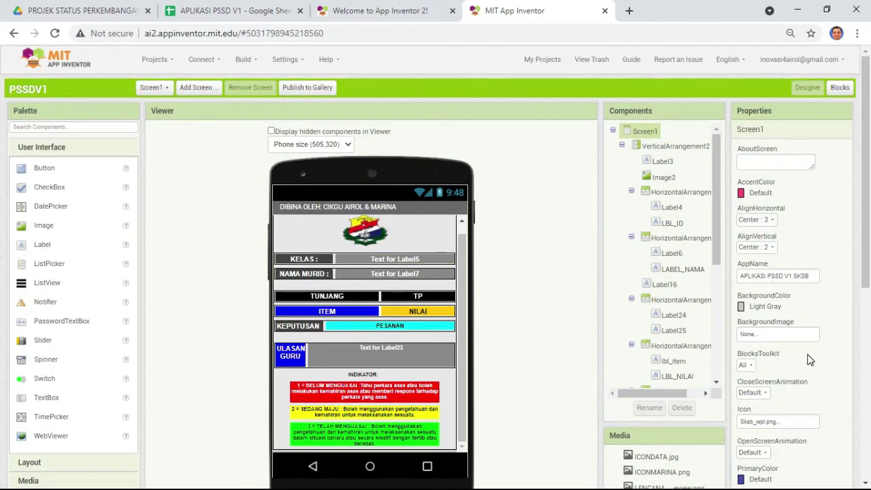
scroll(809, 359, "down", 3)
scroll(768, 374, "down", 3)
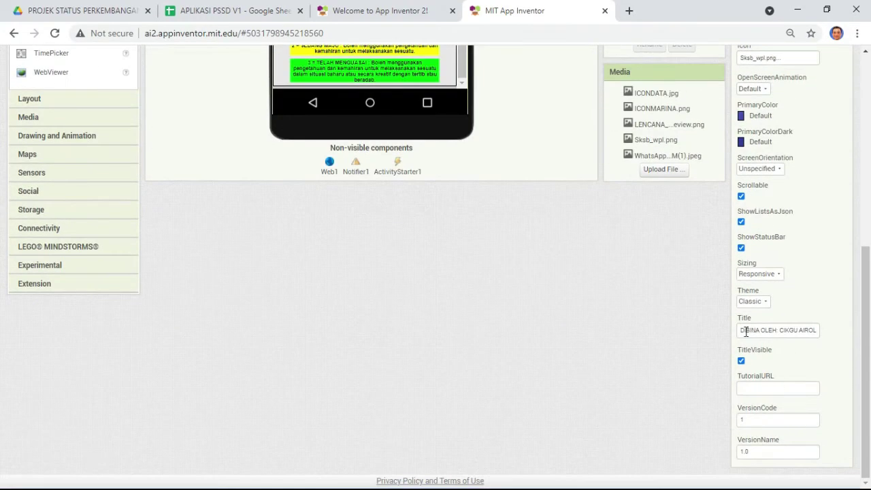
left_click(741, 361)
scroll(592, 365, "up", 6)
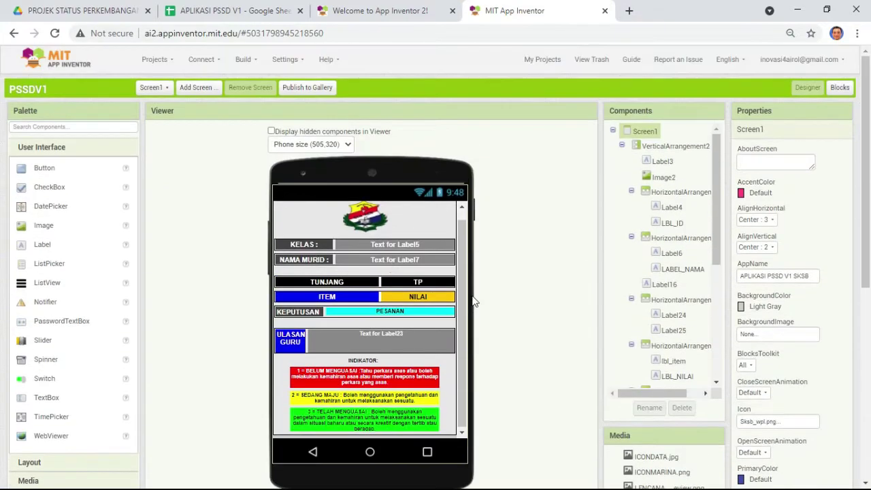
Collapse VerticalArrangement2 and VerticalArrangement3 in the component tree and view the picture choices for the Image2 logo
left_click(359, 219)
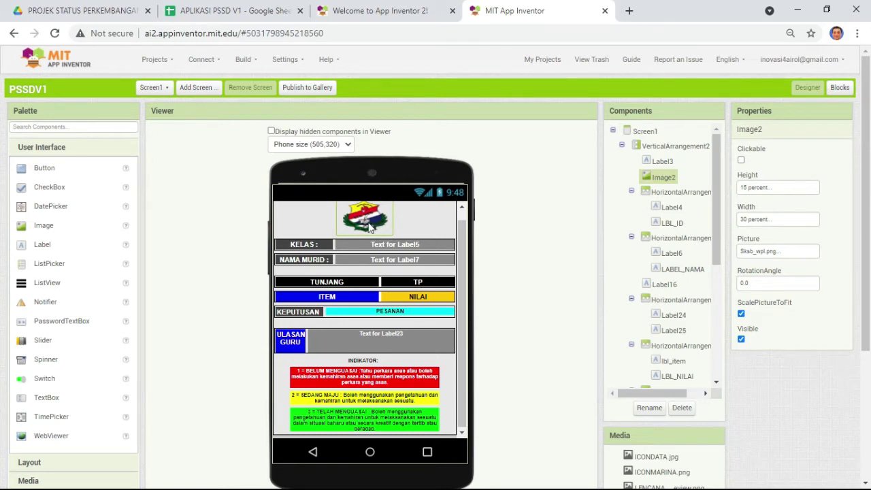
left_click(621, 145)
left_click(621, 160)
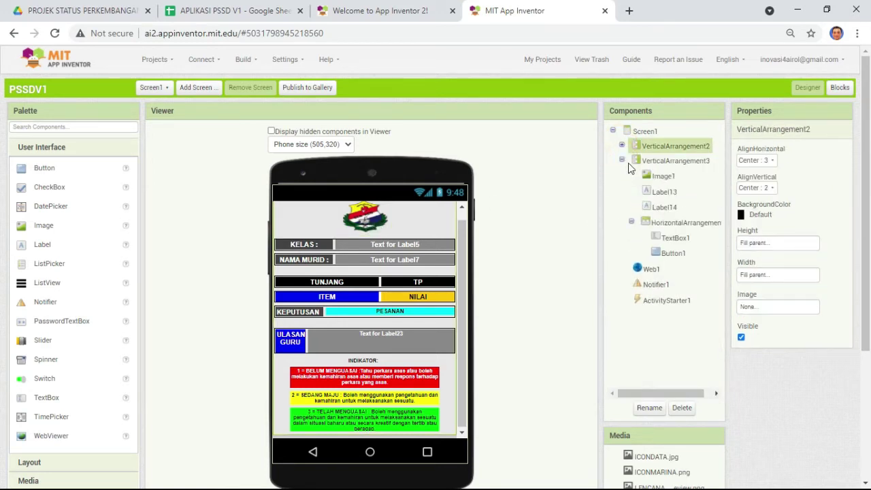
left_click(621, 160)
left_click(370, 221)
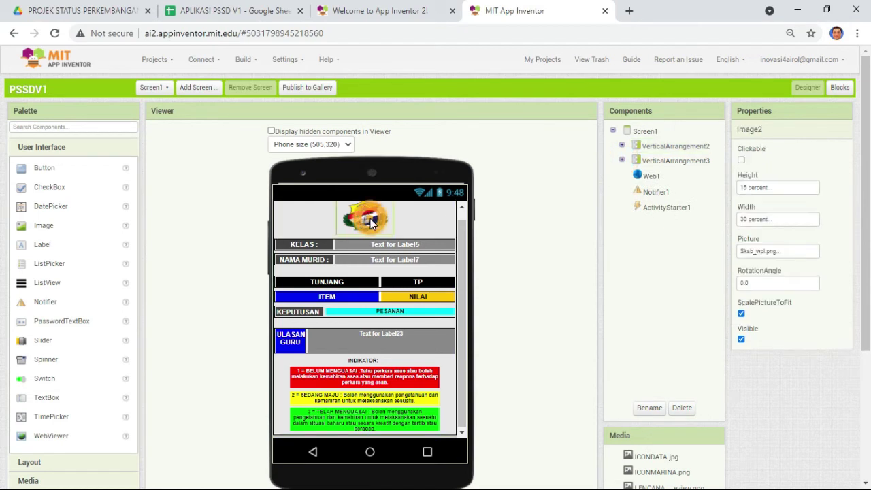
left_click(767, 252)
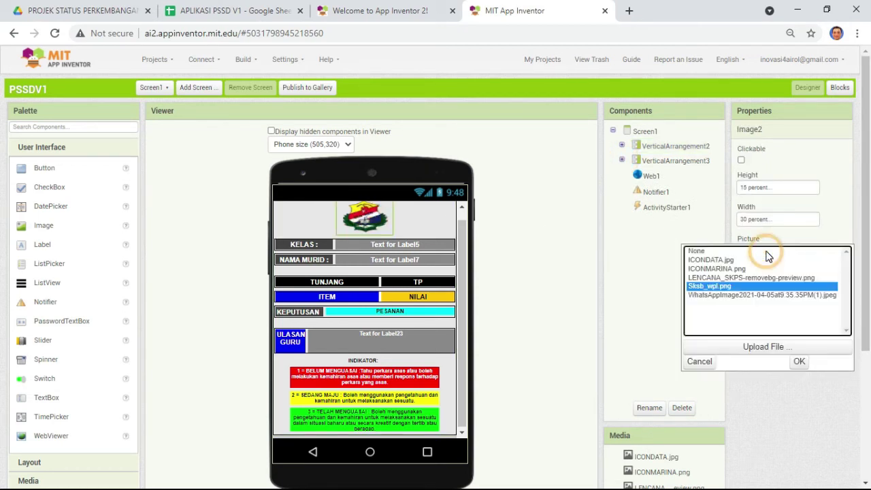
left_click(652, 254)
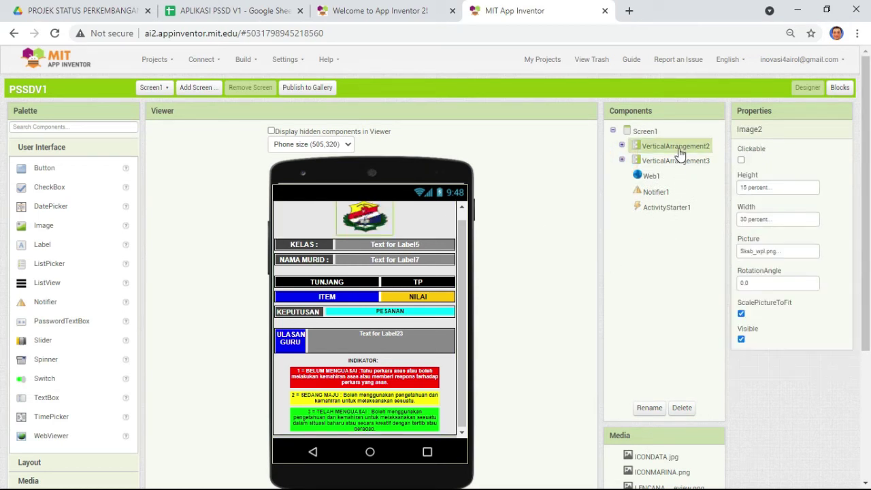
Make VerticalArrangement2 invisible and VerticalArrangement3 visible so the search page replaces the results page
left_click(741, 340)
left_click(741, 339)
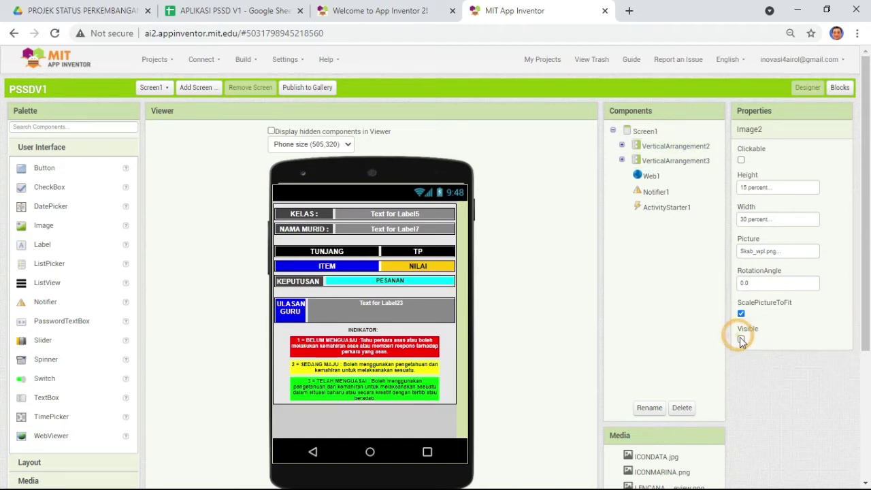
left_click(665, 146)
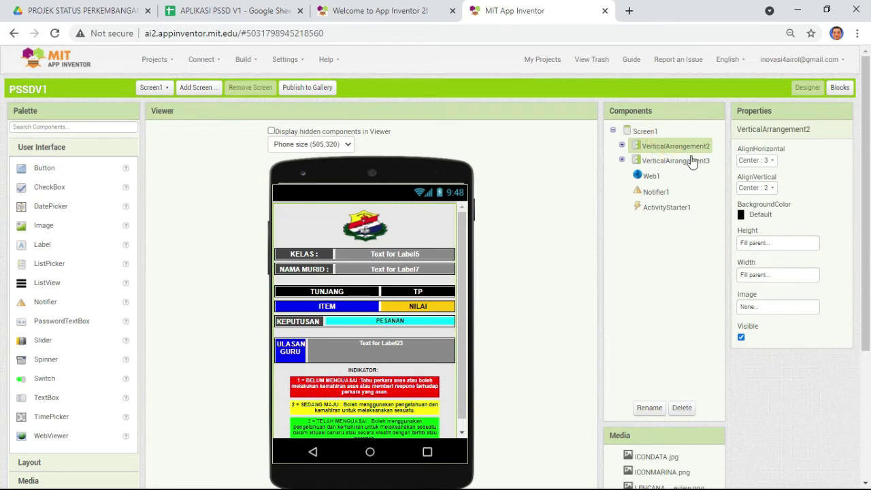
left_click(741, 338)
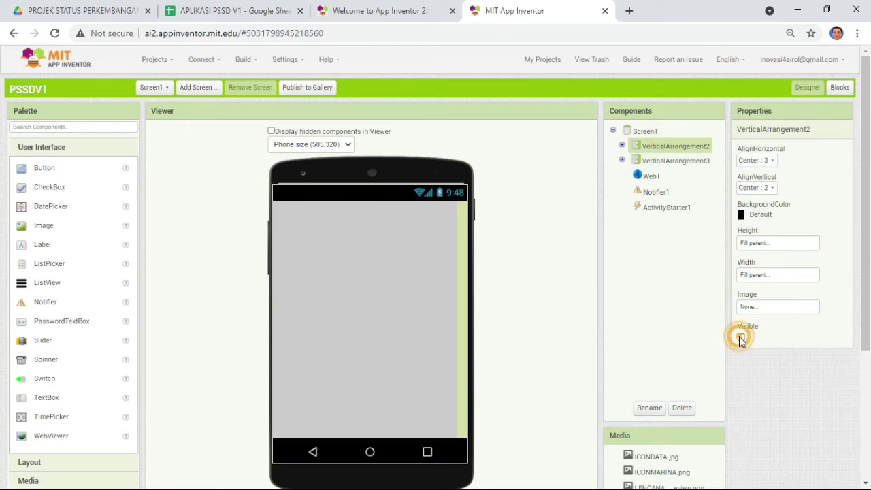
left_click(677, 161)
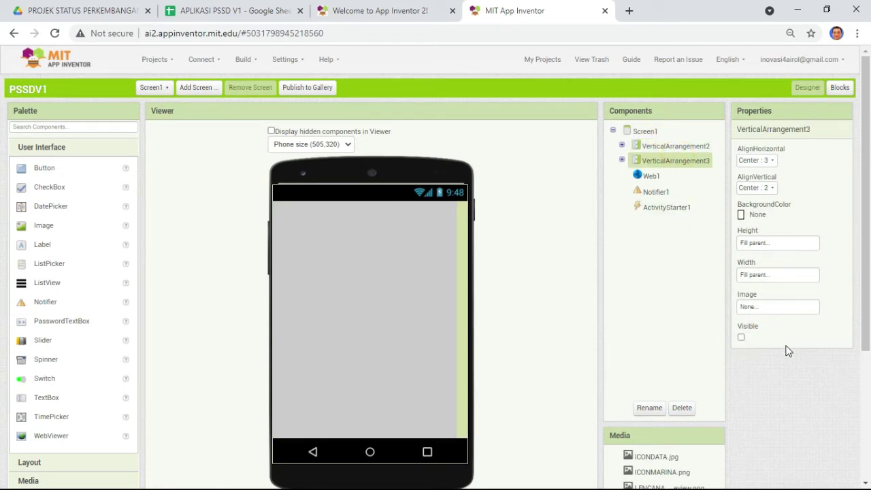
left_click(741, 337)
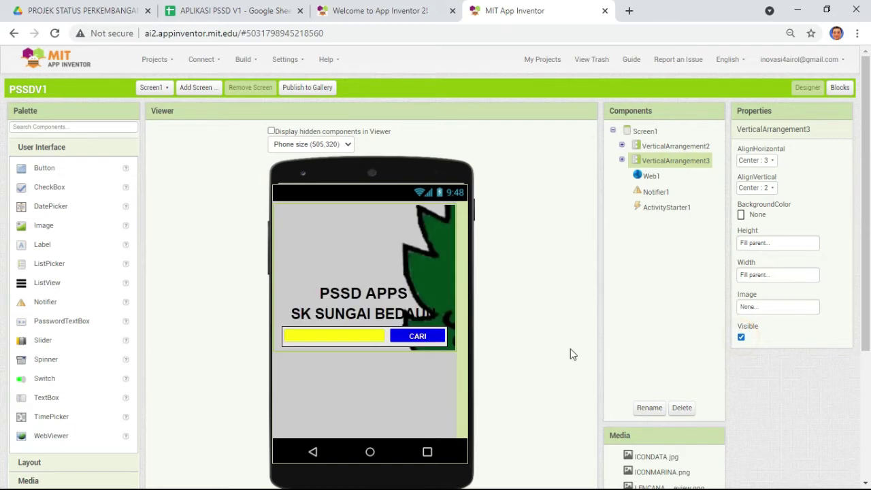
Select the Image1 logo on the search page and toggle ScalePictureToFit, ending with it turned off
left_click(360, 271)
left_click(741, 313)
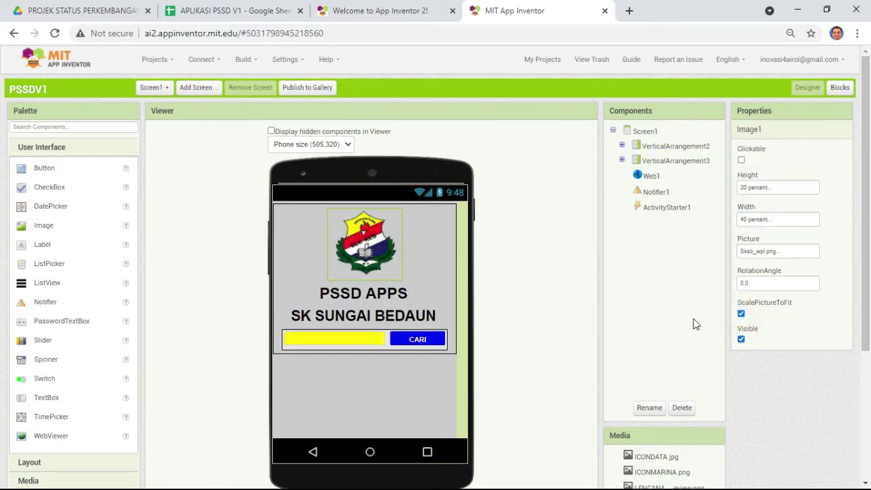
left_click(741, 313)
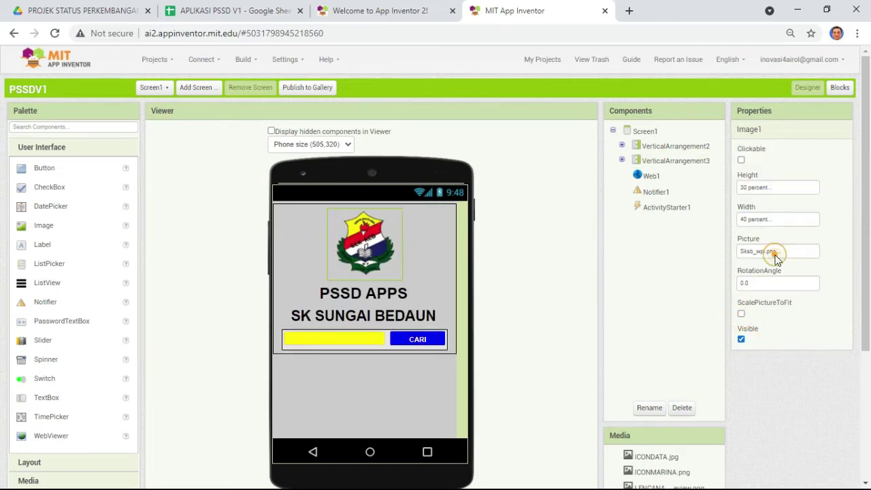
View the picture choices for the Image1 logo and close them without choosing another image
left_click(773, 253)
left_click(650, 256)
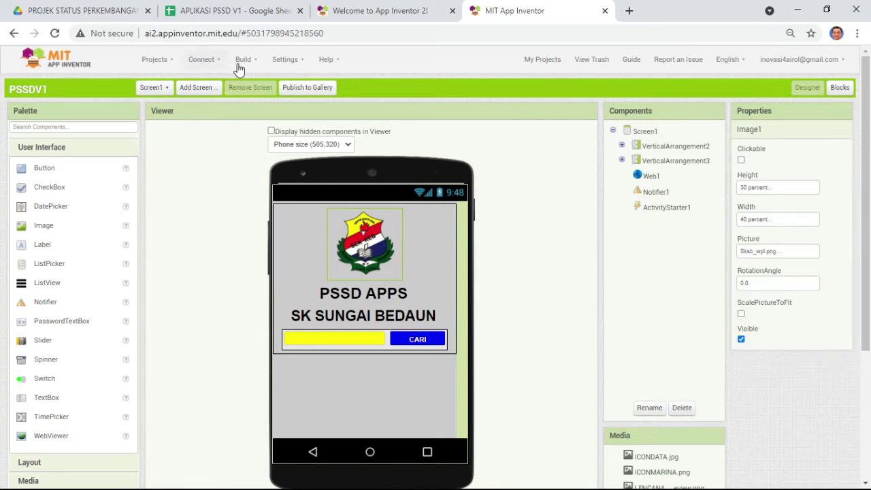
Switch to the APLIKASI PSSD V1 spreadsheet and enter test scores in row 5: 2 for BM (MEMBACA) and 3 for BM (MENULIS)
left_click(235, 10)
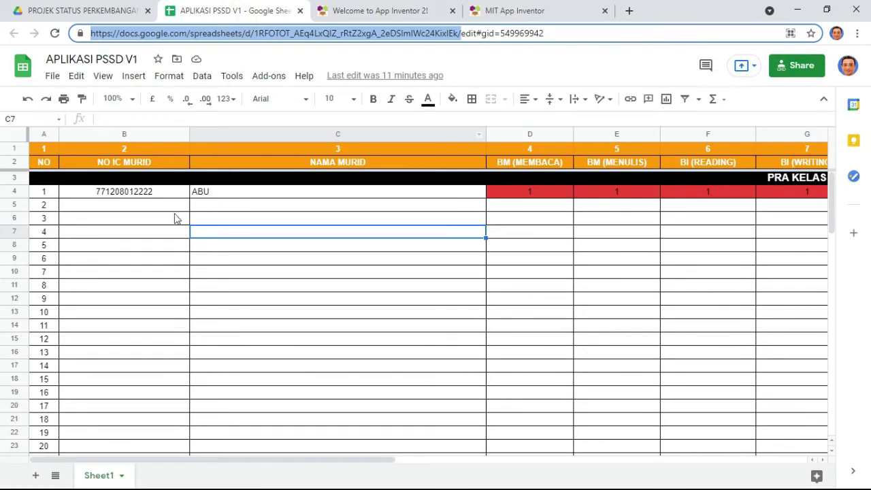
left_click(169, 208)
left_click(539, 209)
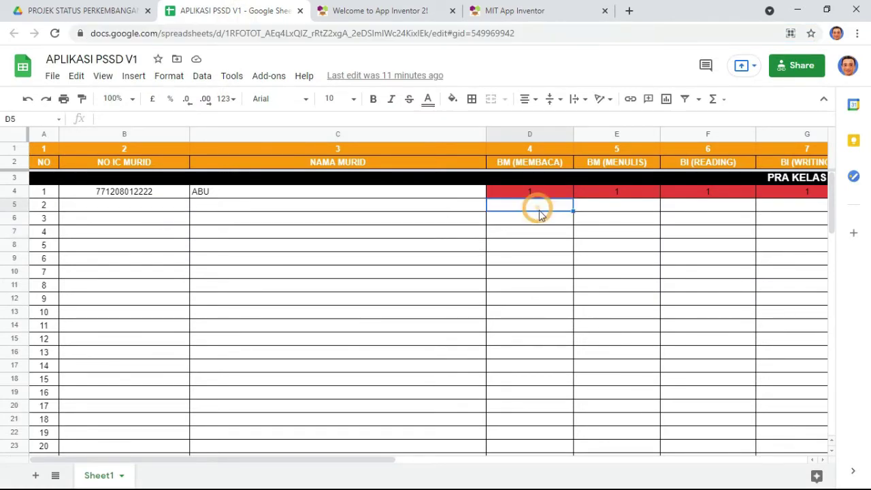
left_click(540, 193)
left_click(542, 209)
type("2")
key("Return")
left_click(544, 205)
key("Right")
type("3")
key("Return")
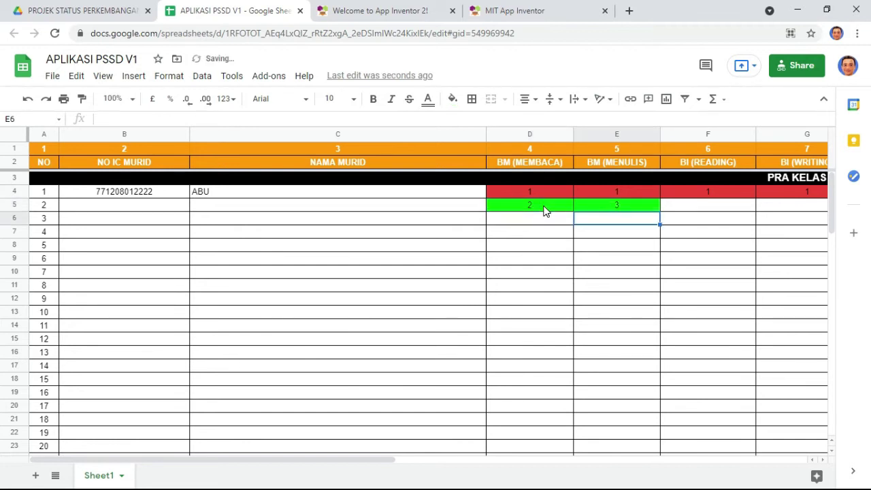
Enter a test score of 1 for BI (READING) in cell F5
key("Up")
key("Right")
type("1")
key("Return")
key("Up")
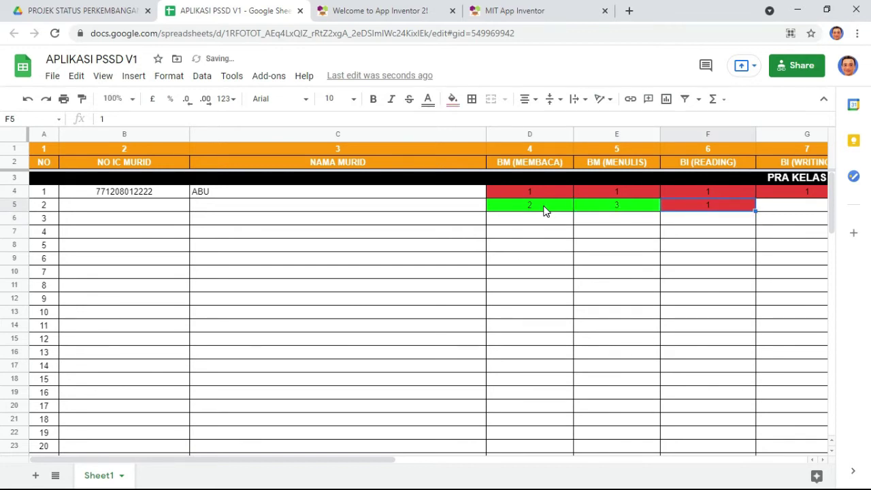
Clear the test scores from cells D5:F5
key("Down")
key("Up")
key("Left")
left_click(544, 206)
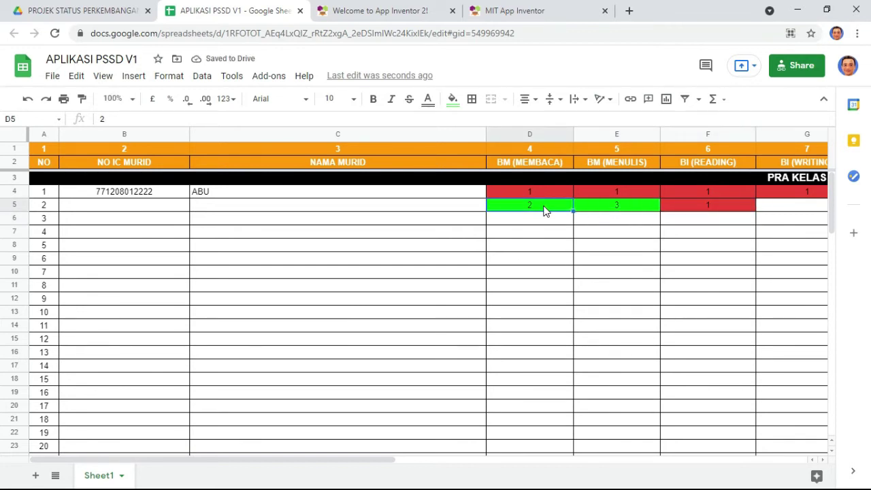
key("shift+Right")
key("shift+Right")
key("Delete")
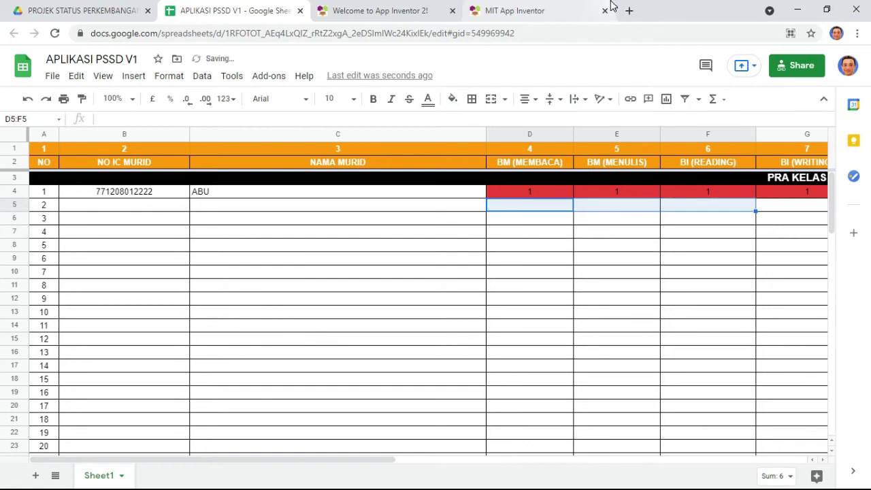
Switch back to the PSSDV1 project in MIT App Inventor and start an AI Companion connection
left_click(484, 10)
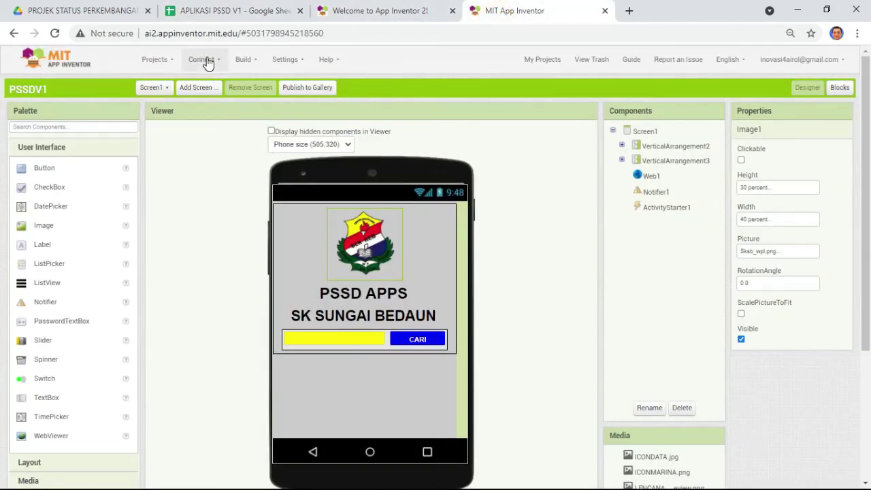
left_click(200, 61)
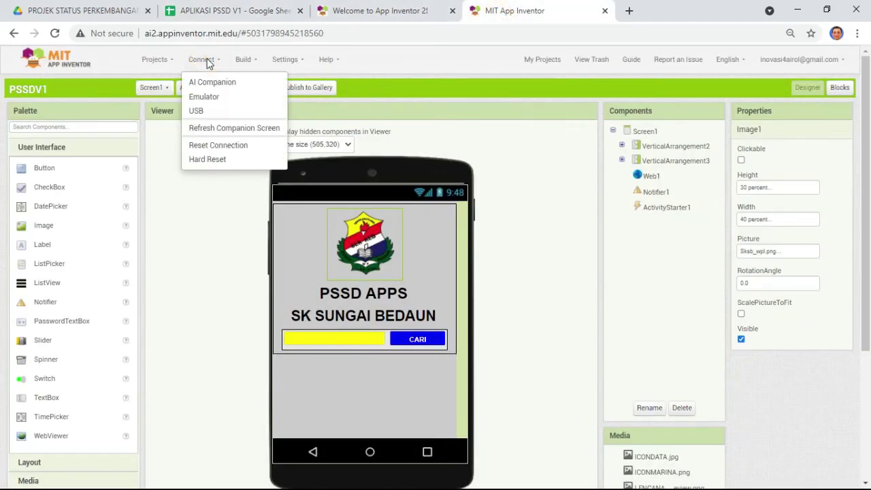
left_click(238, 84)
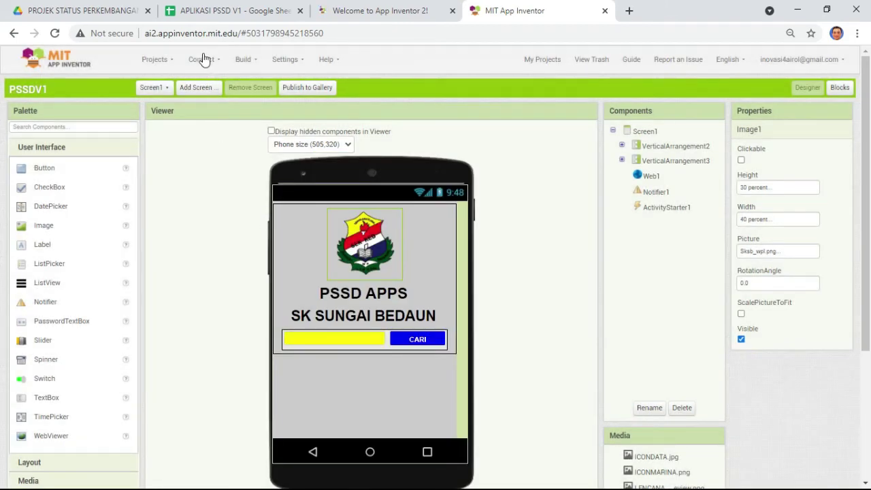
Reset the companion connection and start a new AI Companion connection
left_click(204, 60)
left_click(215, 146)
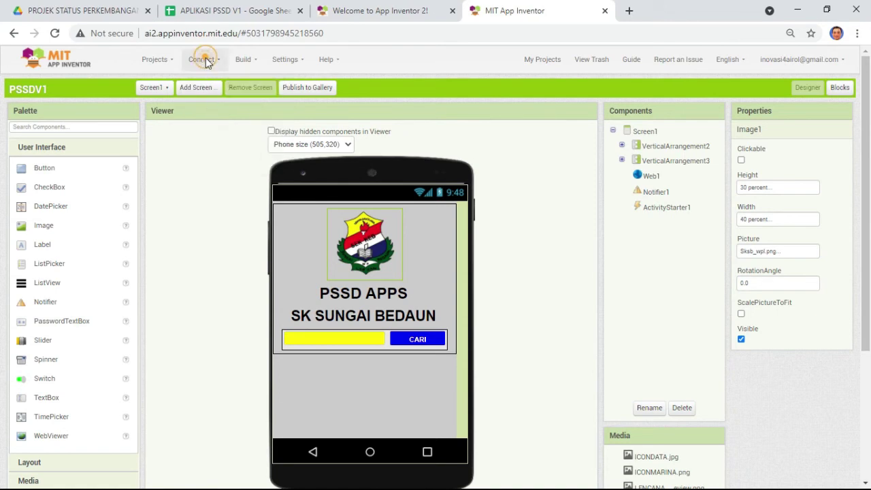
left_click(202, 59)
left_click(225, 84)
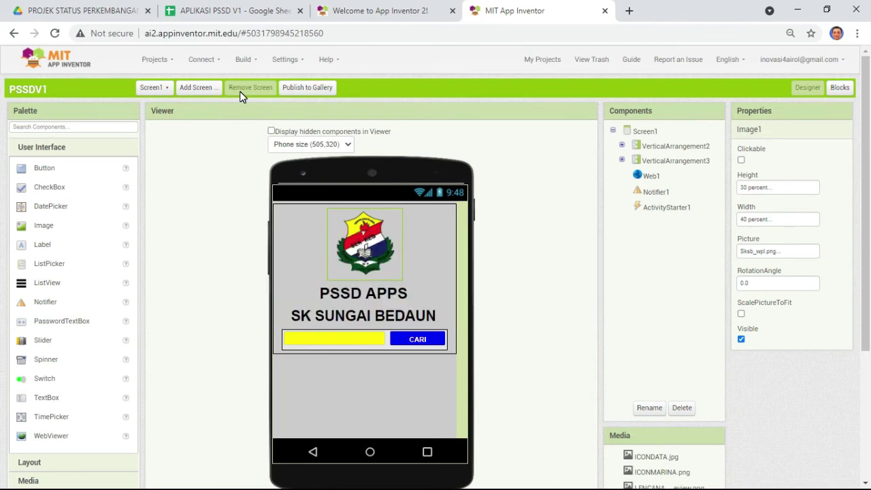
Switch to the spreadsheet and compare the first pupil's scores, ULASAN GURU comment and KELAS in row 4 with the phone app's results
key("ctrl+2")
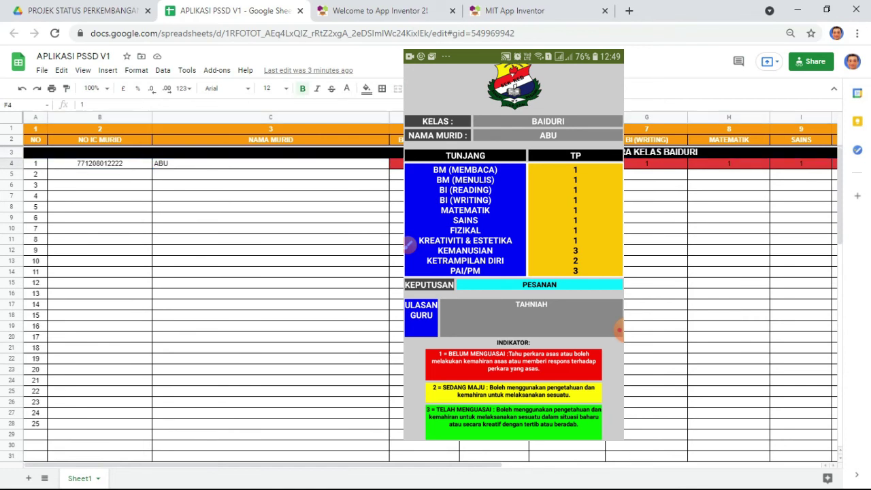
left_click(655, 163)
key("Right")
key("Right")
key("Right")
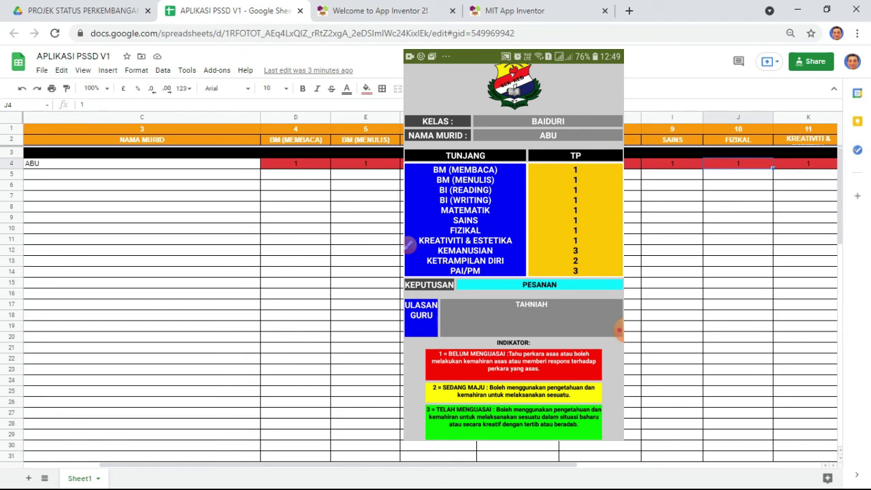
key("Right")
key("Right")
key("Right")
key("Right")
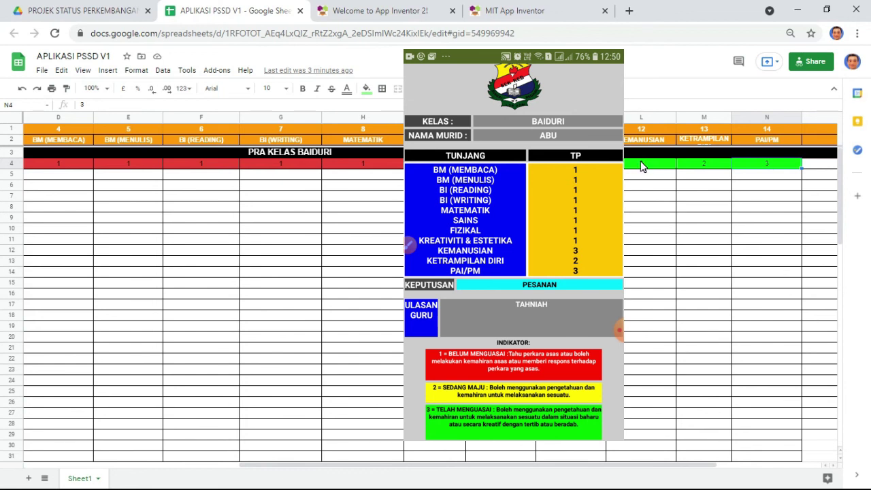
left_click(812, 166)
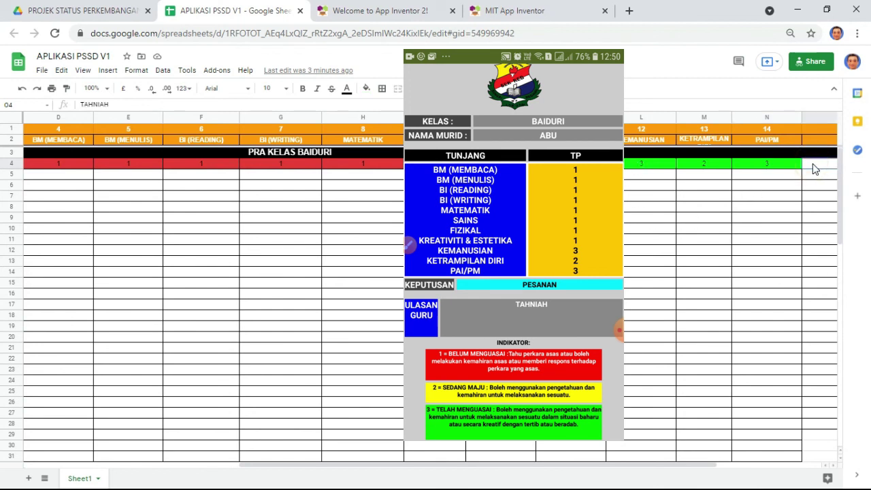
key("Right")
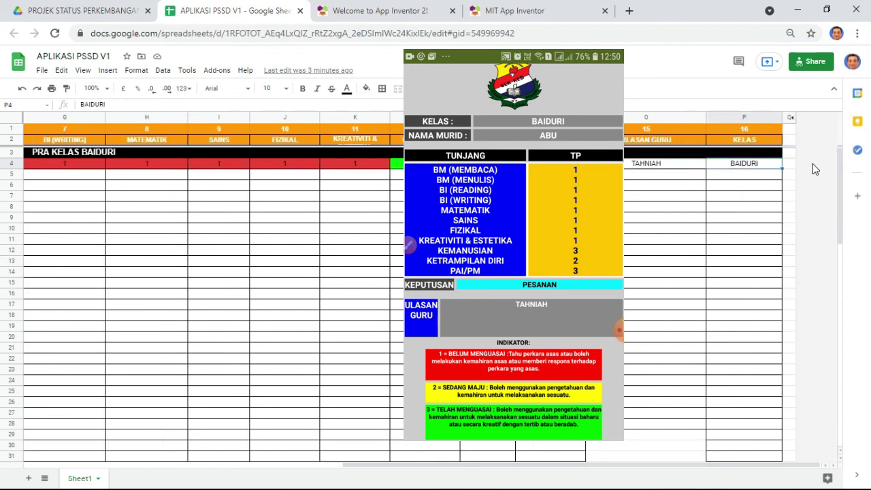
Go back across row 4 from the KELAS column to the NAMA MURID column, reviewing the pupil's entries
key("Left")
key("Left")
key("Left")
key("Left")
key("Left")
key("Left")
key("Left")
key("Left")
key("Left")
key("Left")
key("Left")
key("Left")
key("Left")
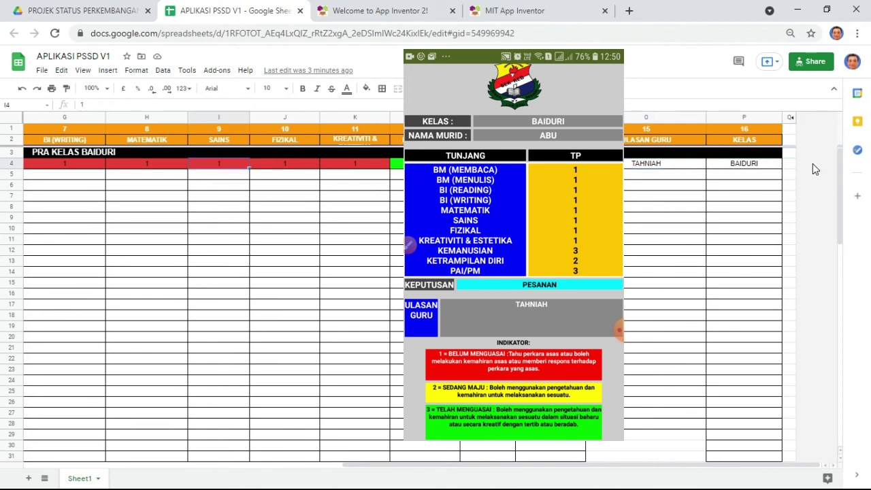